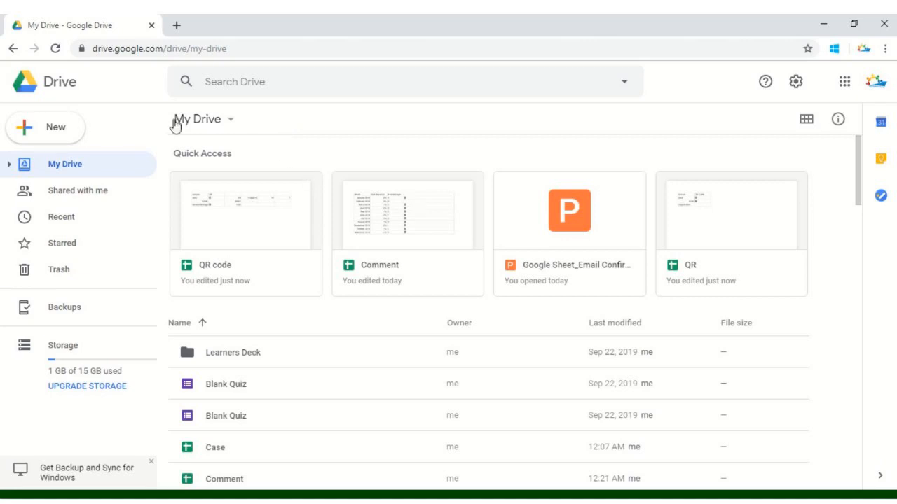
Create a new blank Google Sheets spreadsheet in My Drive
click(59, 135)
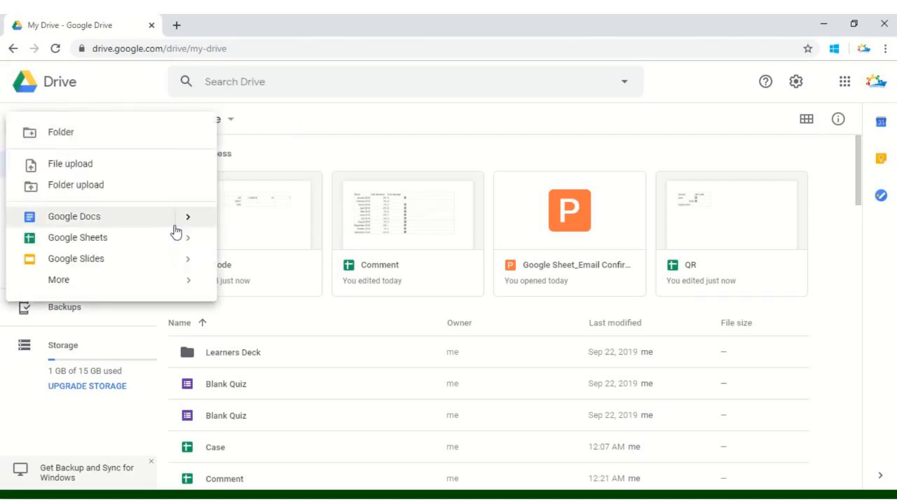
mouse_move(193, 237)
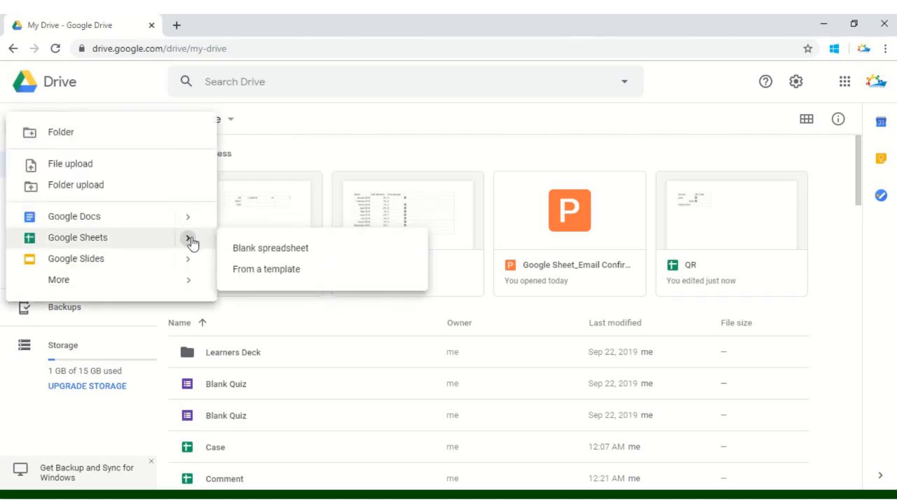
click(251, 249)
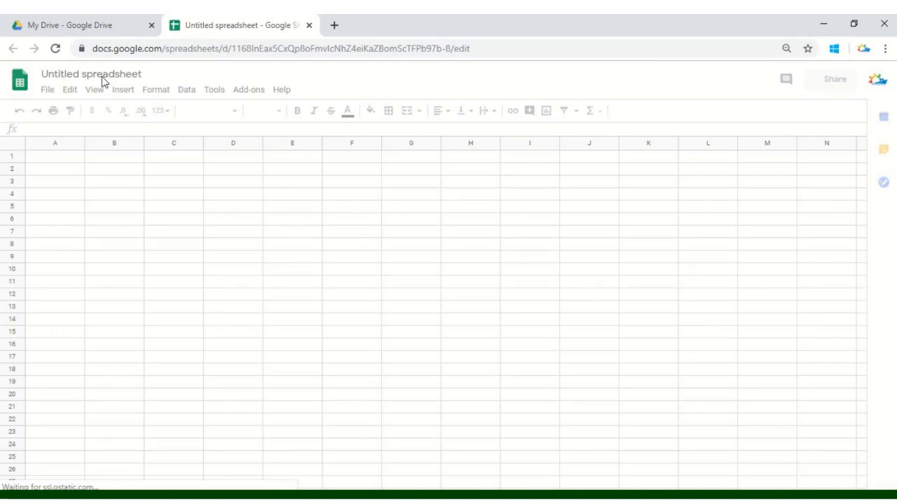
Rename the untitled spreadsheet as Weekly
click(102, 75)
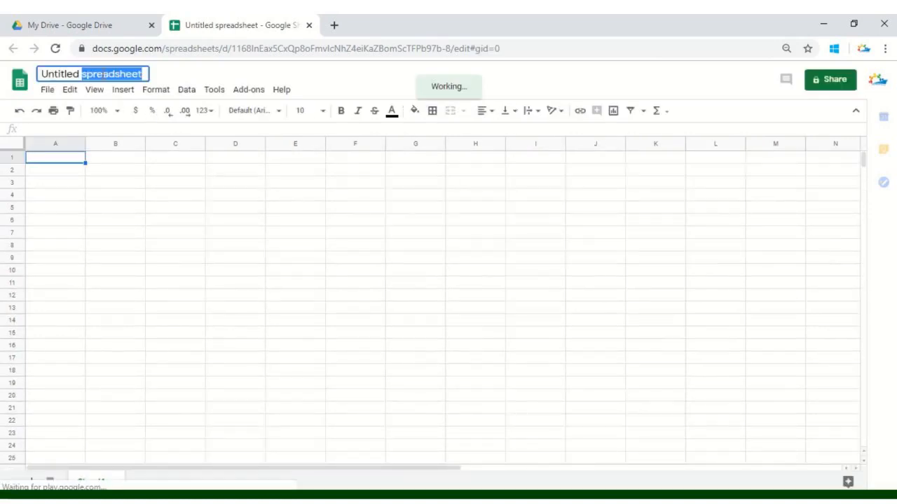
text(Weekly)
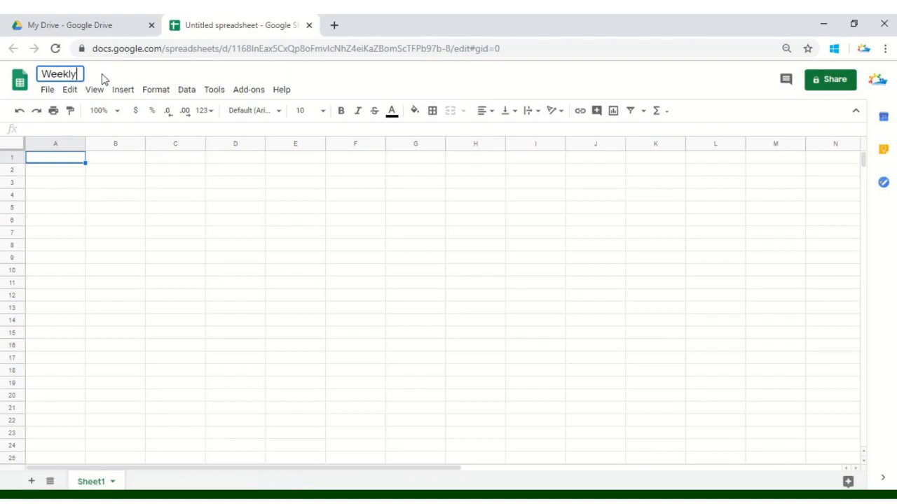
click(80, 262)
Enter the column headers "start" in cell A1 and "ending" in cell B1
click(66, 159)
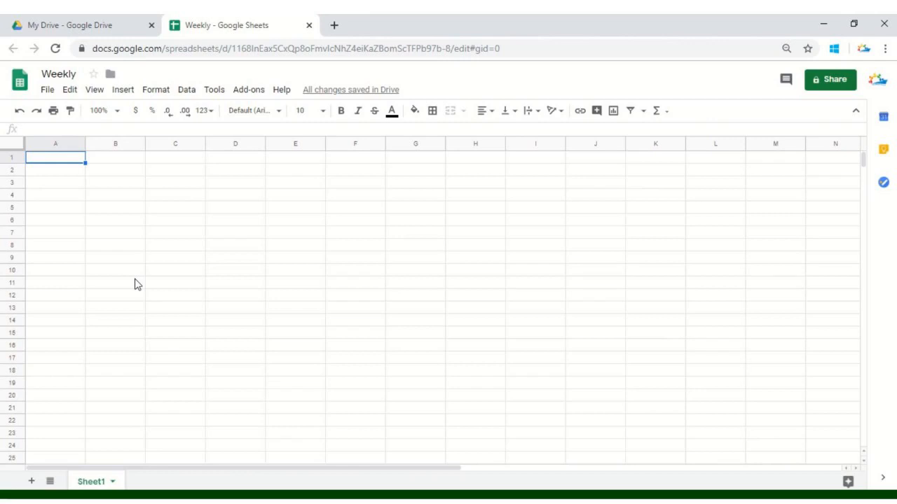
text(star)
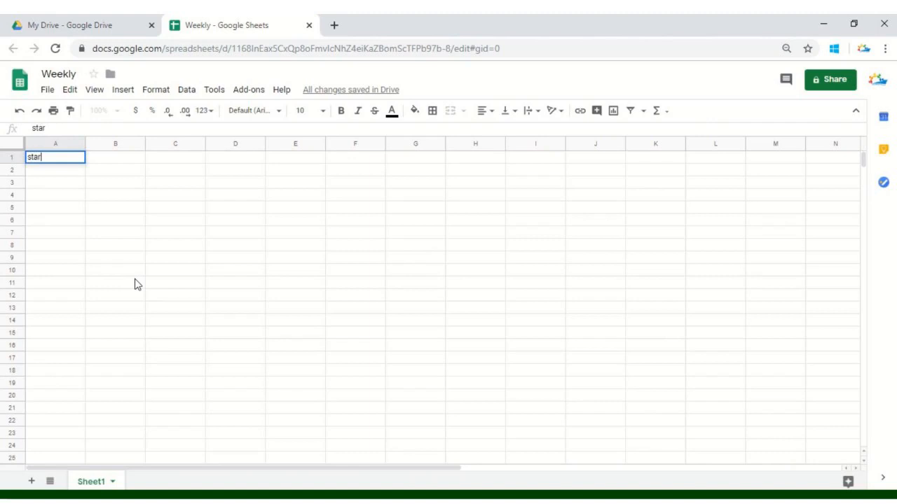
key(Tab)
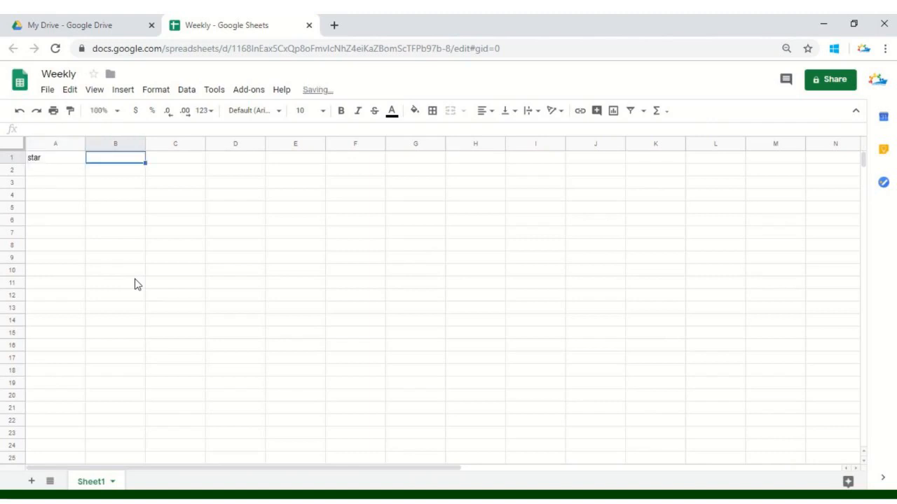
key(shift+Tab)
text(start)
key(Tab)
text(ending)
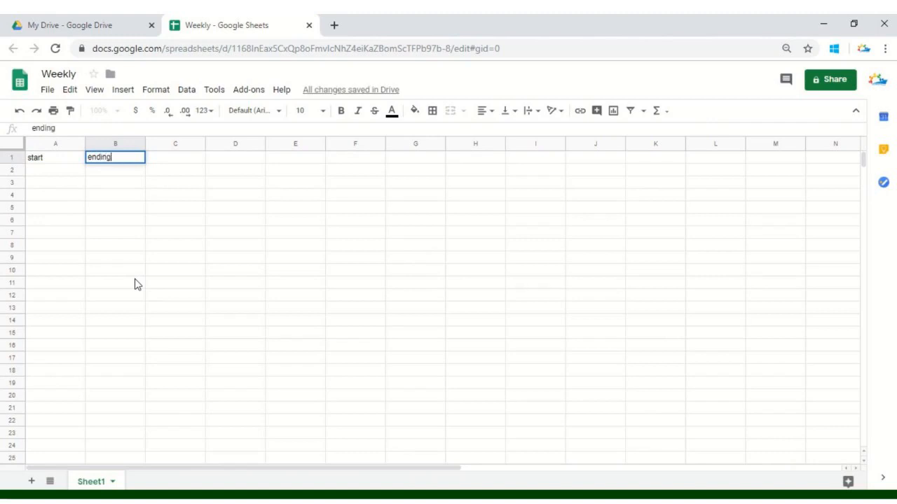
key(Tab)
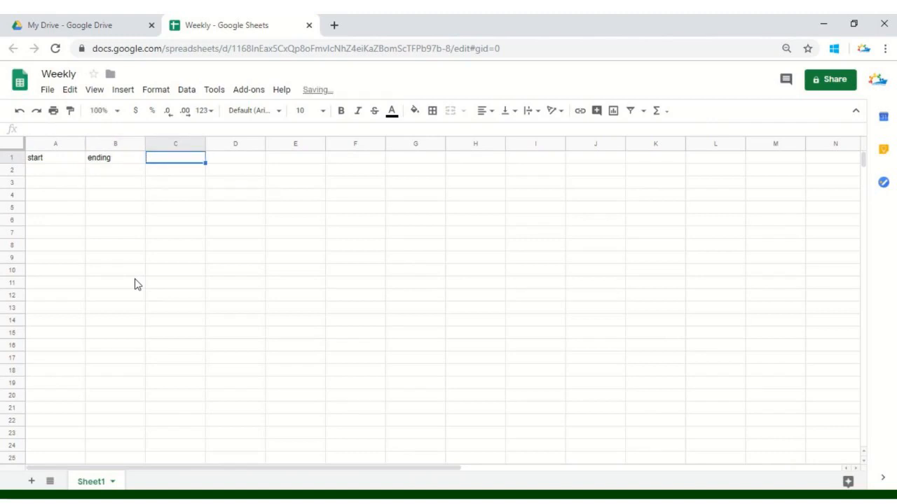
Enter the column headers "start week" in cell C1 and "end week" in cell D1
text(sta)
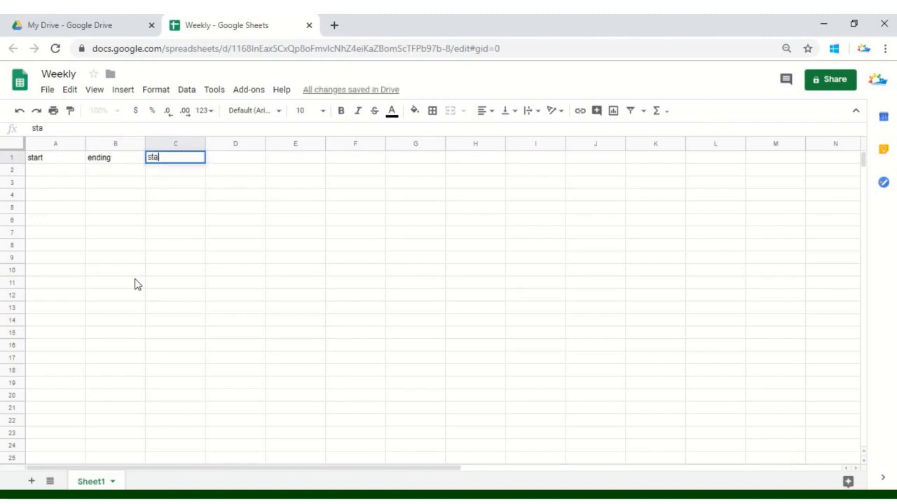
text(rt week)
key(Tab)
text(end week)
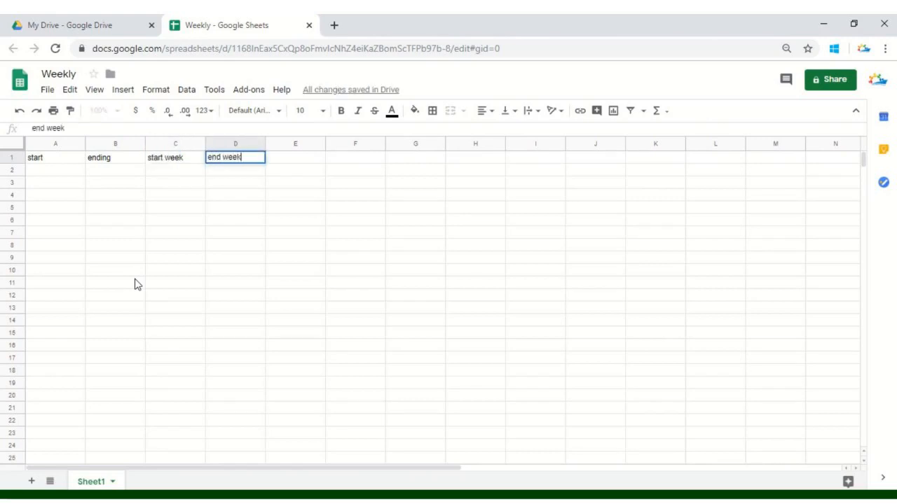
key(Return)
Enter the start date 4/11/2019 in cell A2 and the ending date 9/9/2019 in cell B2
key(Left)
key(Left)
key(Left)
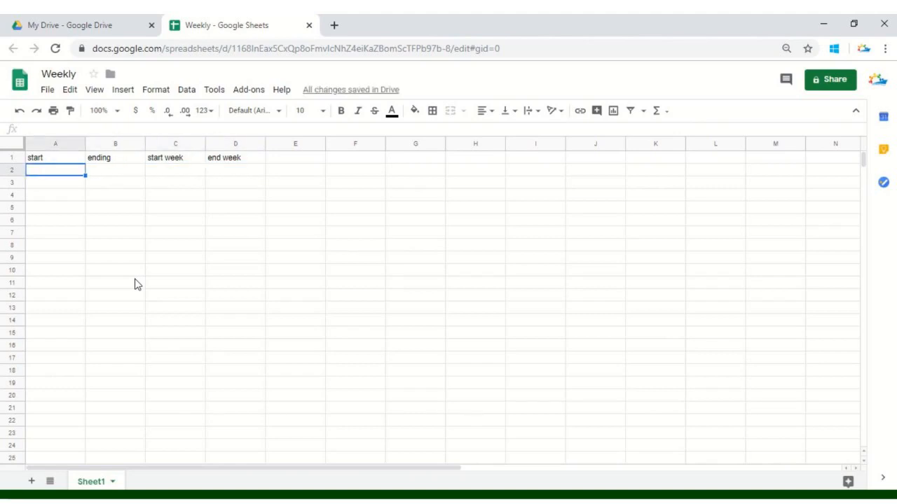
text(4/)
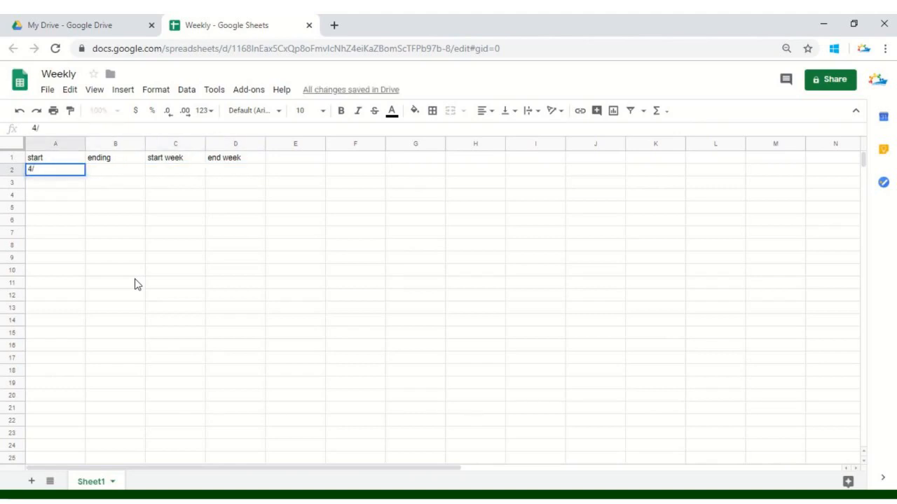
text(11/2019)
key(Tab)
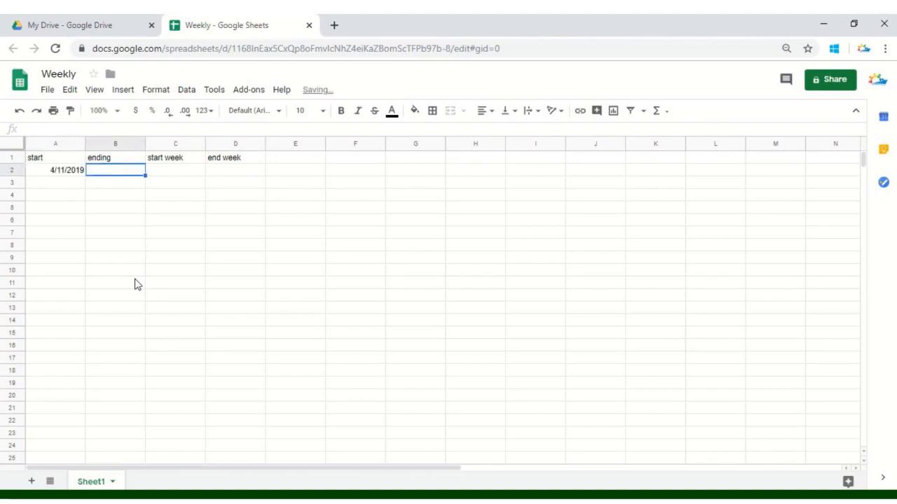
text(9)
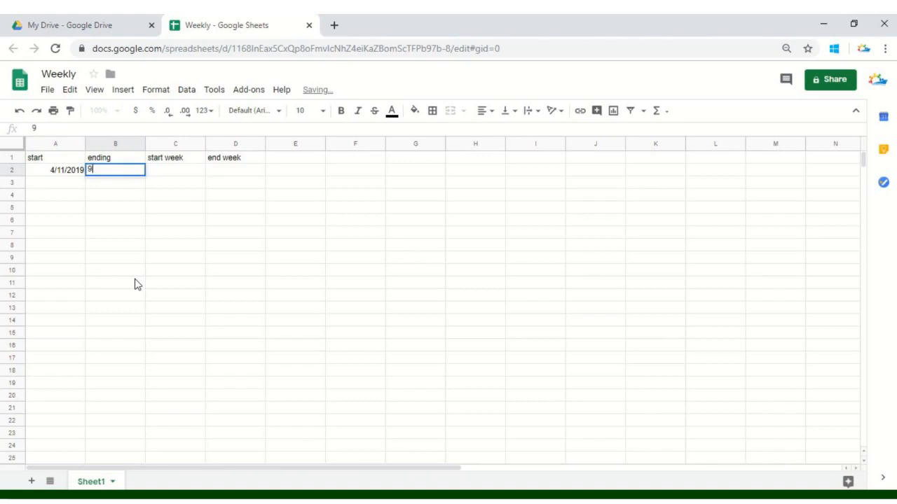
text(/9/)
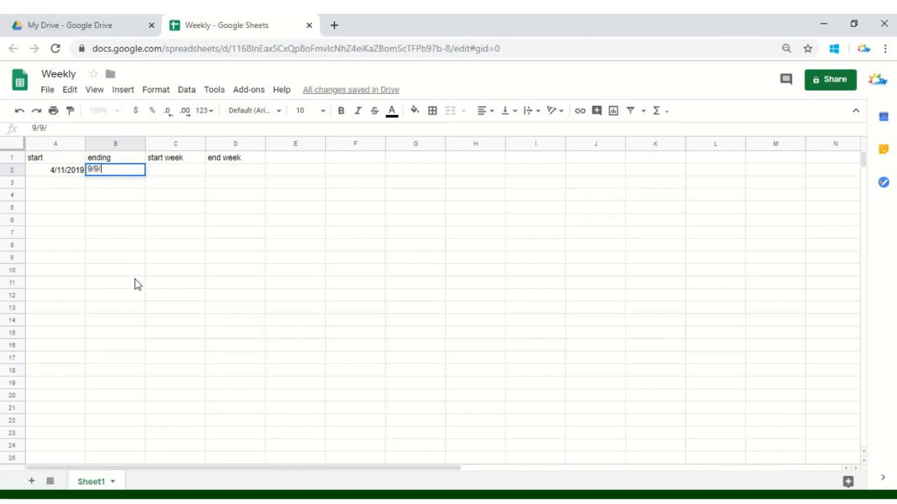
text(2019)
key(Tab)
Calculate the start week in cell C2 with the formula =WEEKNUM(A2,1)
text(=)
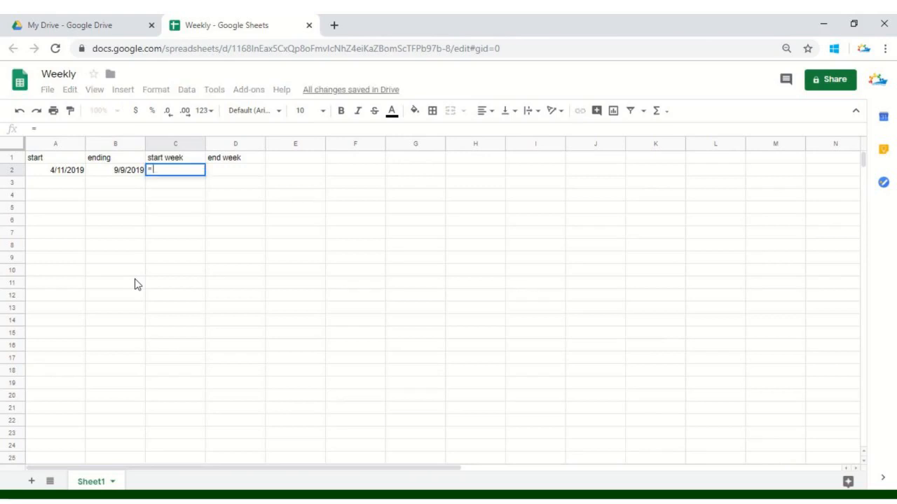
text(week)
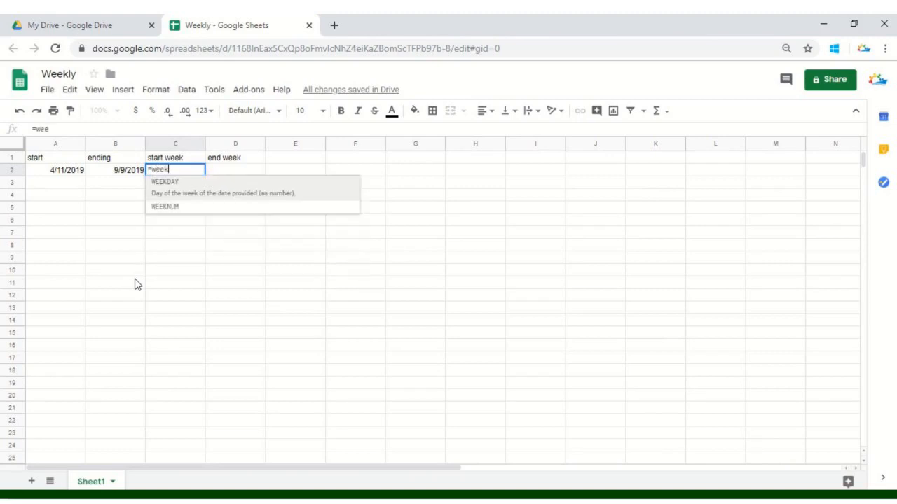
text(num()
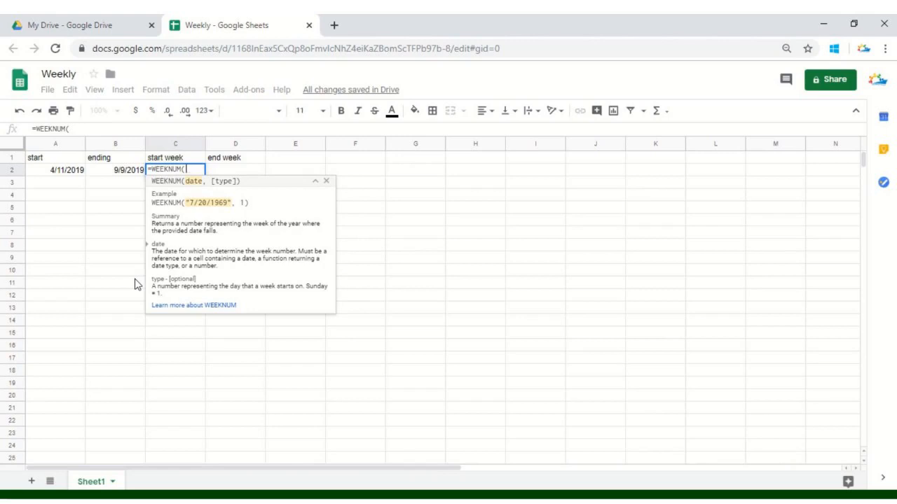
key(Left)
key(Left)
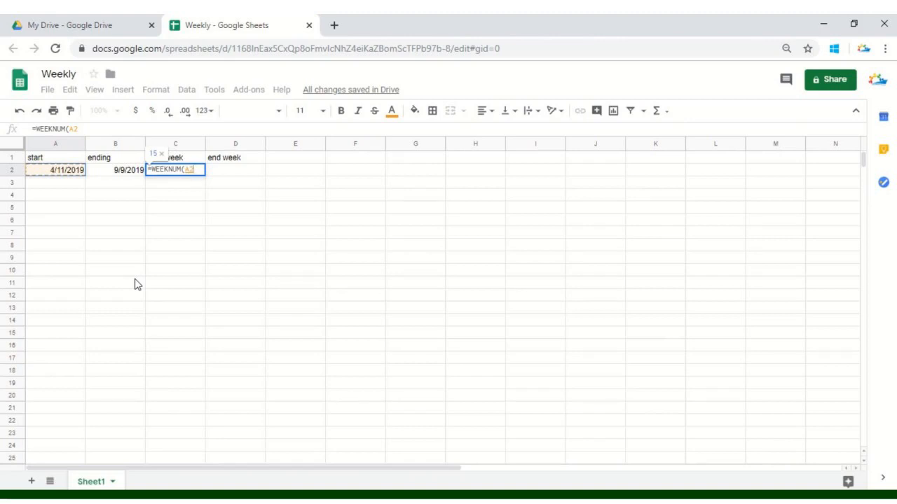
text(,1)
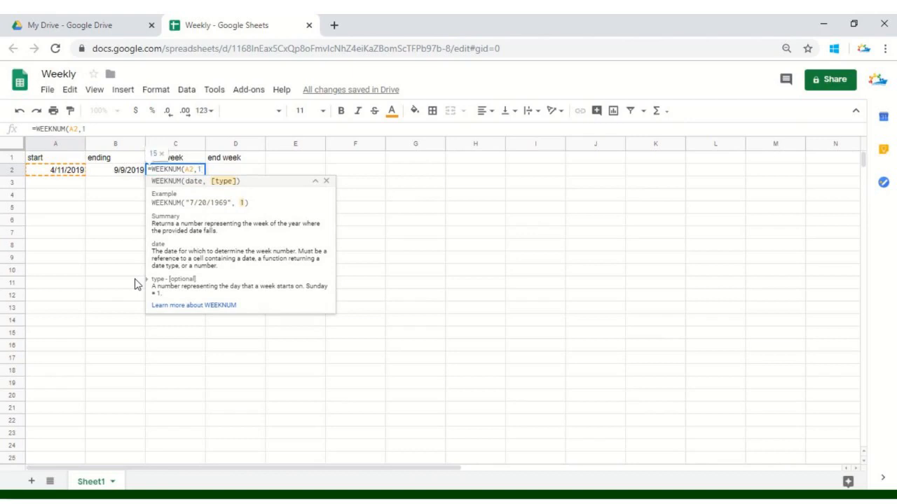
text())
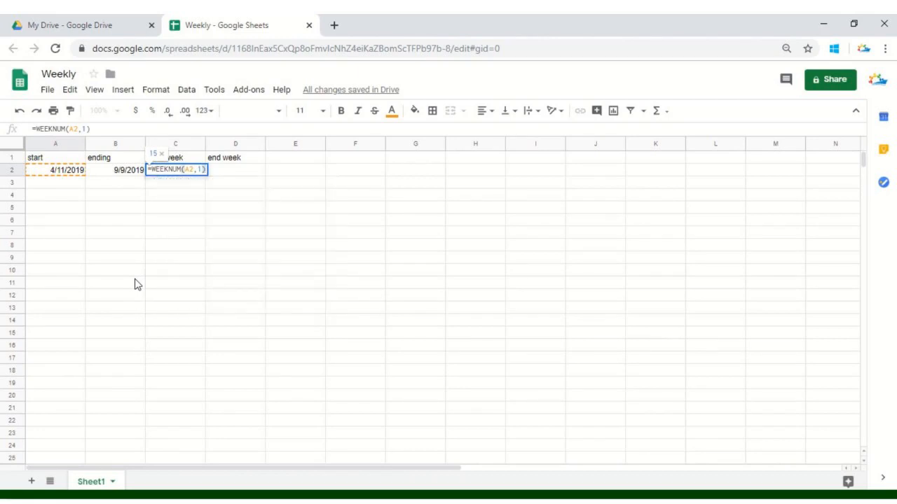
key(Return)
Calculate the end week in cell D2 with the WEEKNUM function applied to the ending date in B2
key(Up)
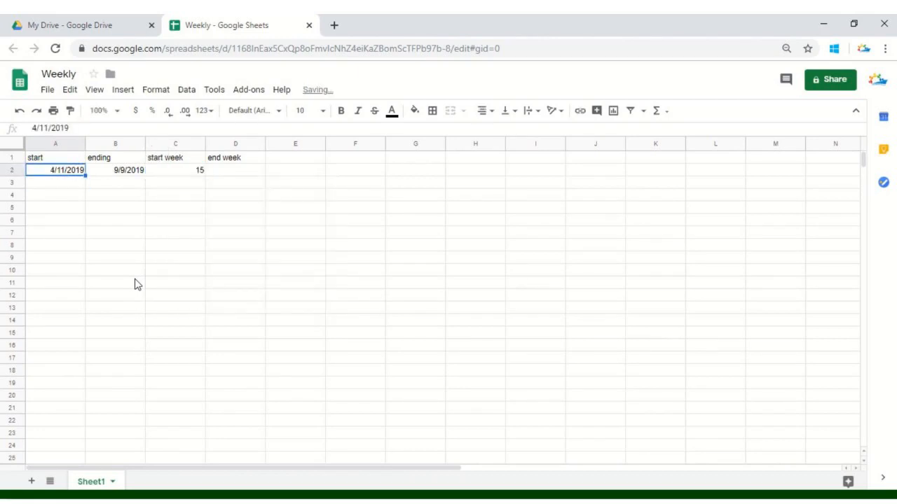
key(Right)
key(Right)
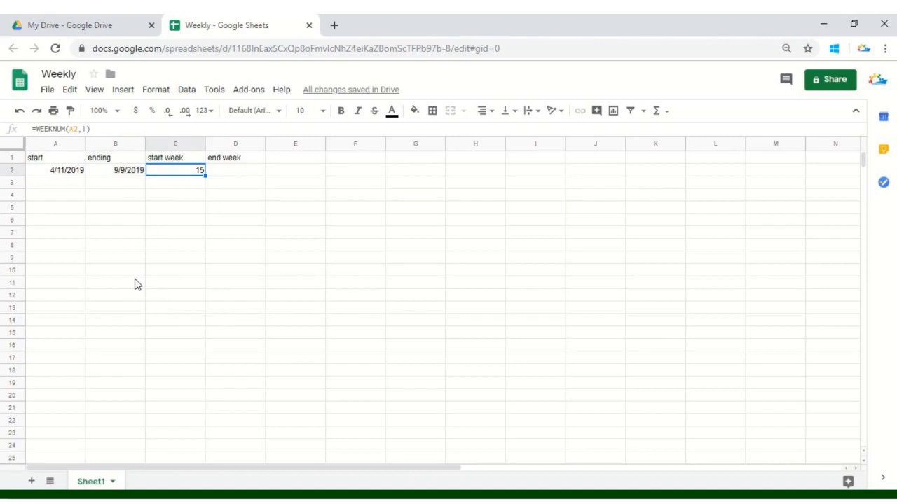
key(Right)
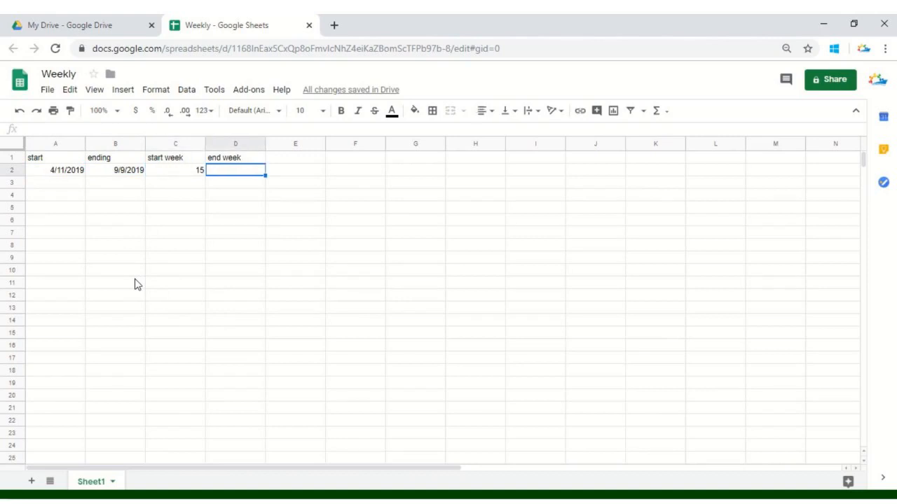
text(=weeknum)
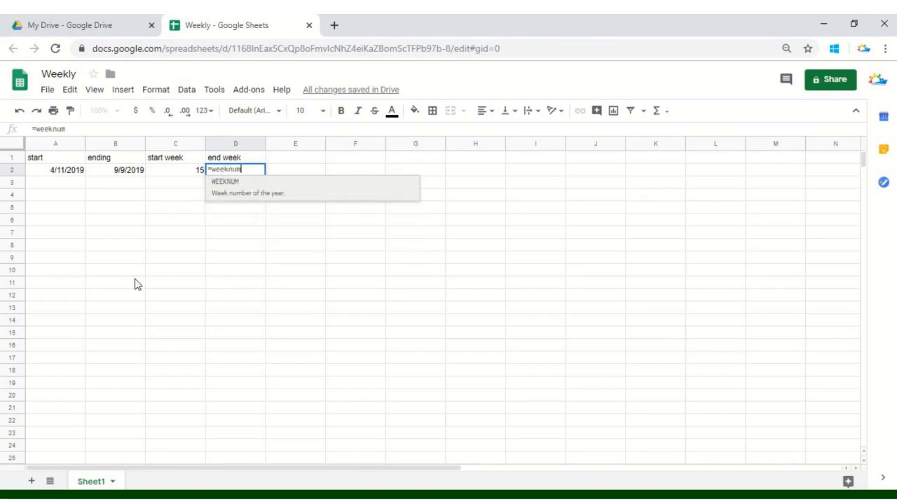
key(Tab)
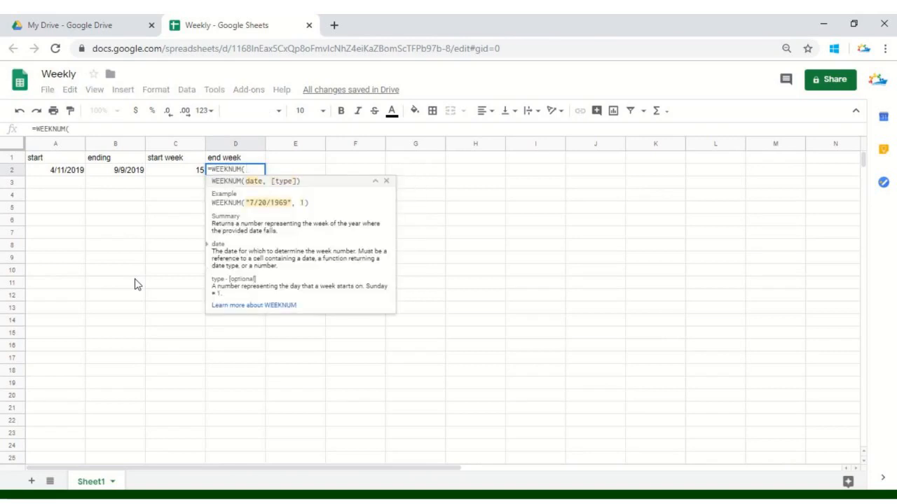
key(Left)
key(Left)
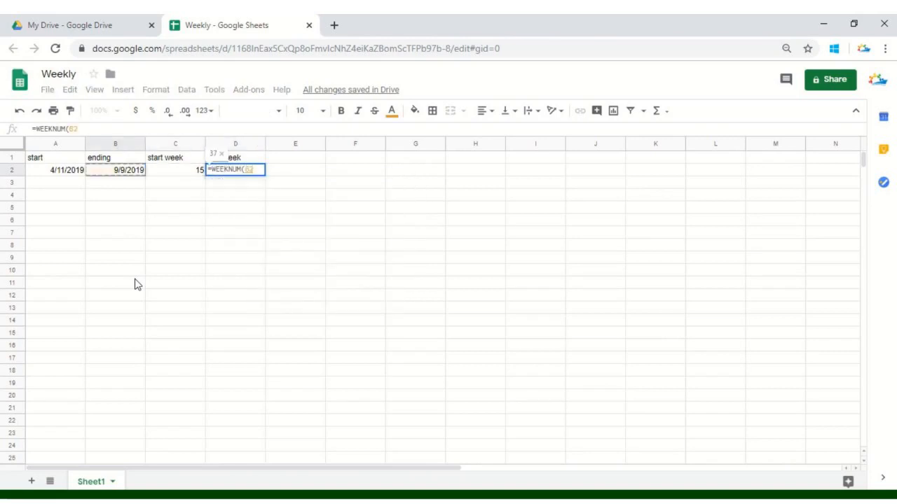
key(Return)
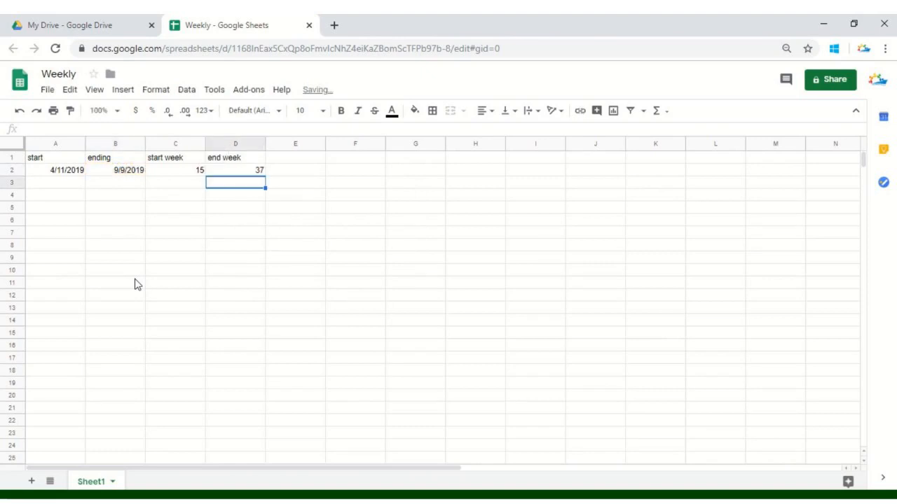
Enter the column header "week difference" in cell E1 and select the cell below it
key(Up)
key(Up)
key(Right)
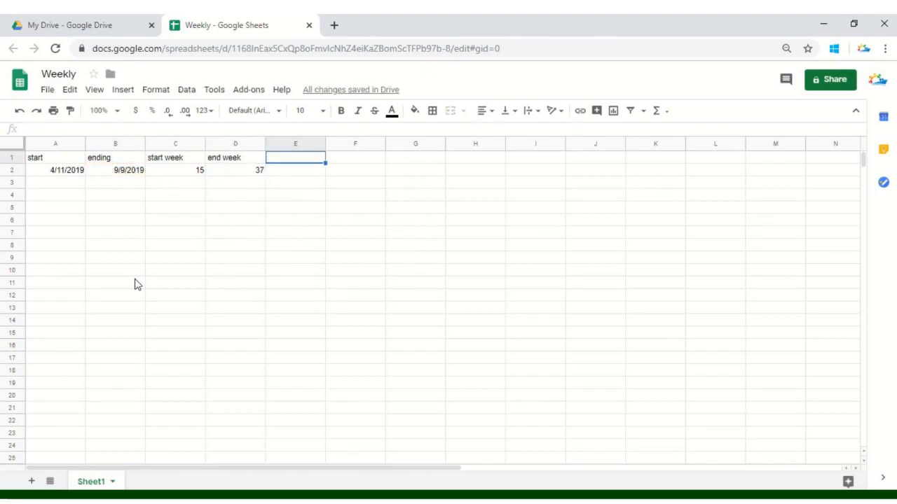
text(wee)
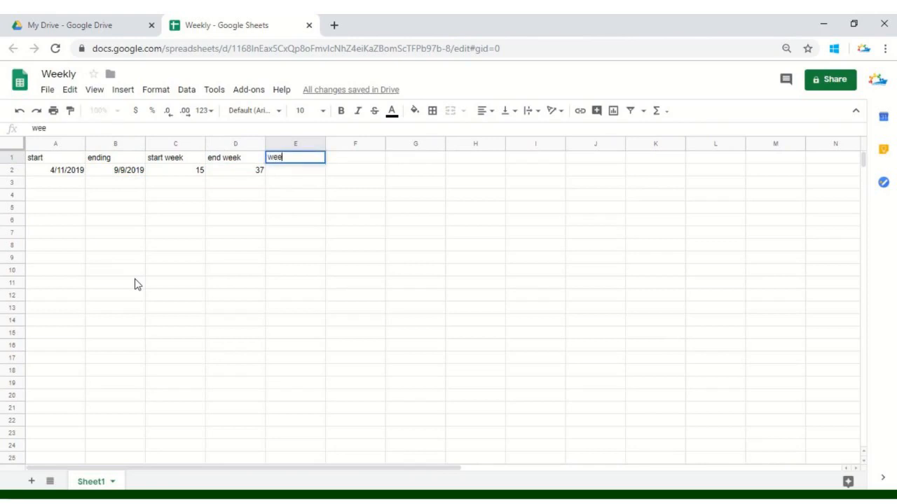
text(k difference)
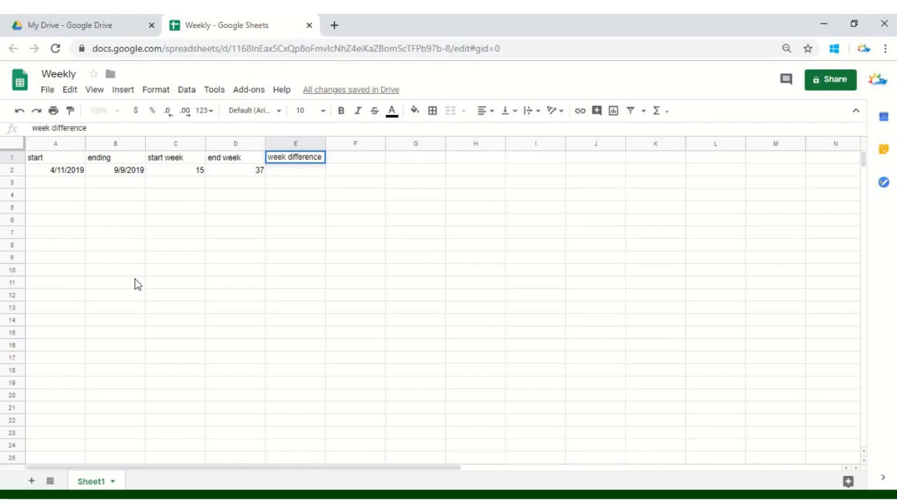
key(Tab)
key(Left)
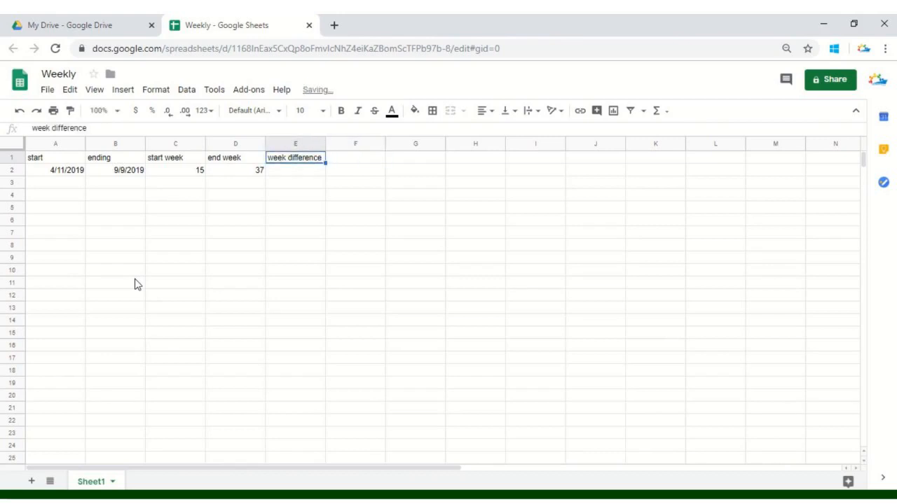
key(Down)
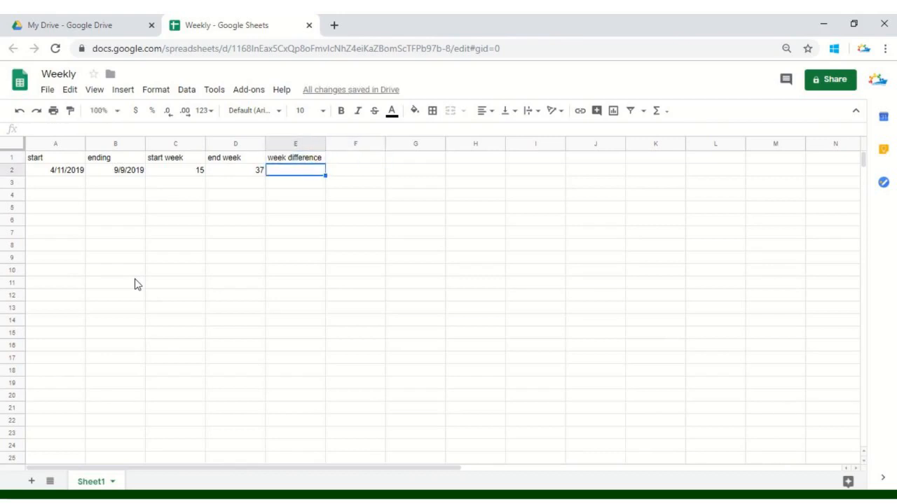
Calculate the week difference in cell E2 with the formula =D2-C2
text(=)
key(Left)
text(-)
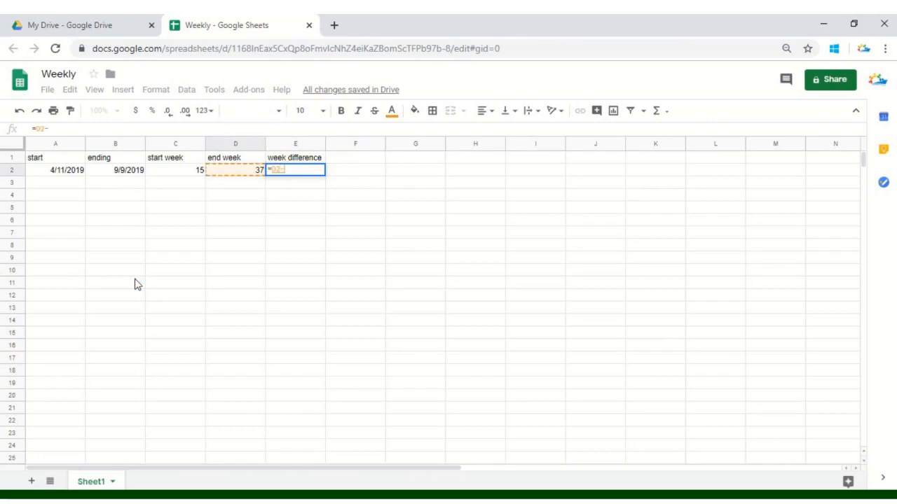
key(Left)
key(Left)
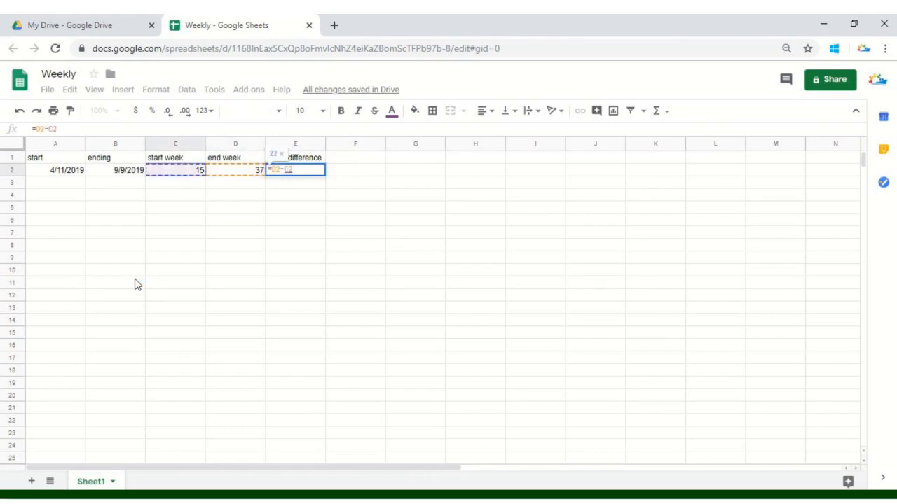
key(Return)
key(Up)
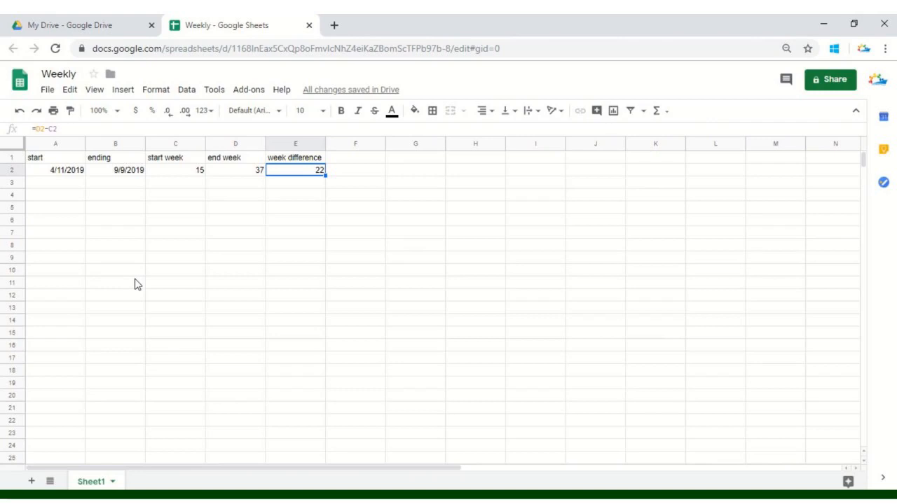
Review the start date, the start and end week formulas, and the week difference formula in row 2
click(63, 173)
click(64, 160)
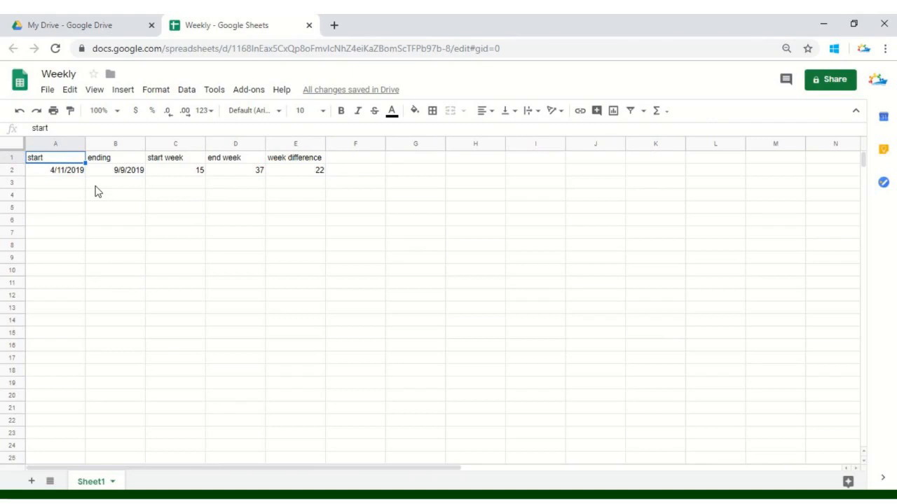
click(185, 177)
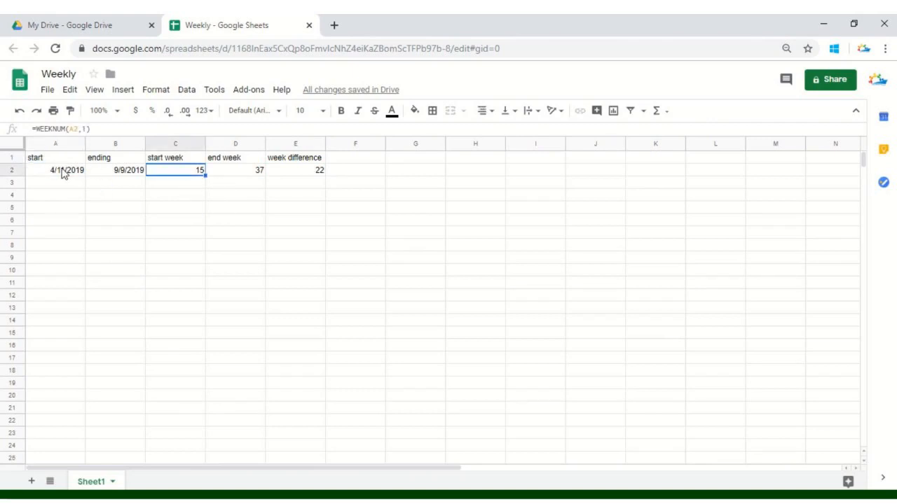
click(63, 173)
click(191, 177)
click(235, 177)
click(180, 176)
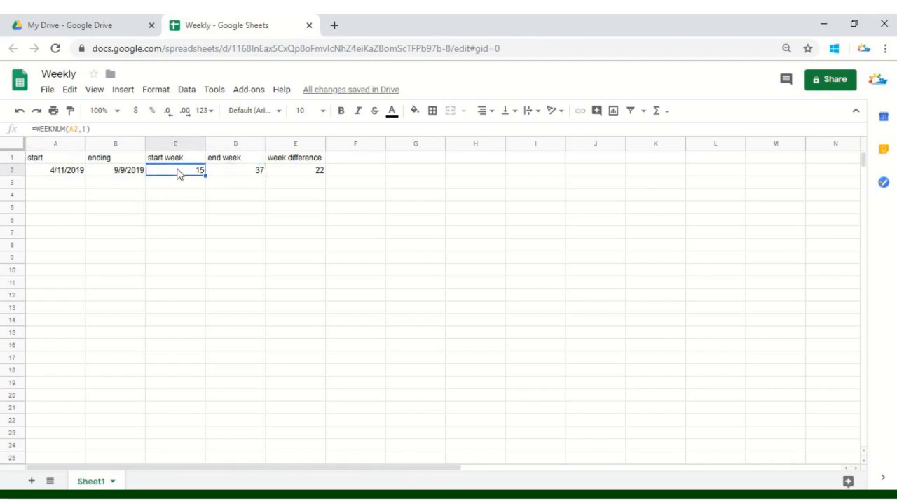
click(81, 173)
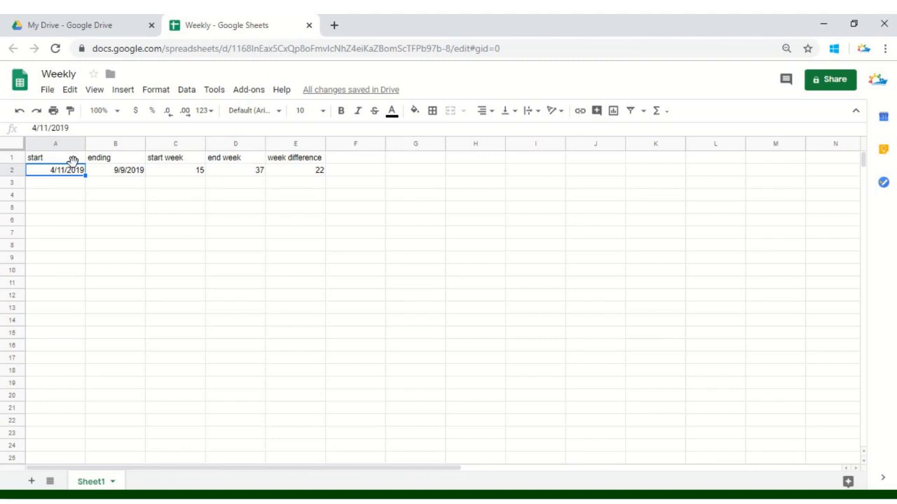
click(305, 176)
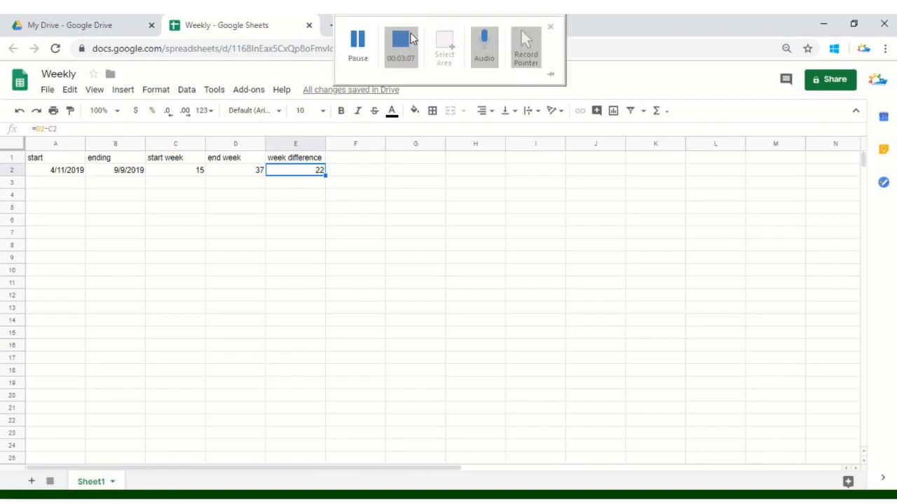
click(412, 39)
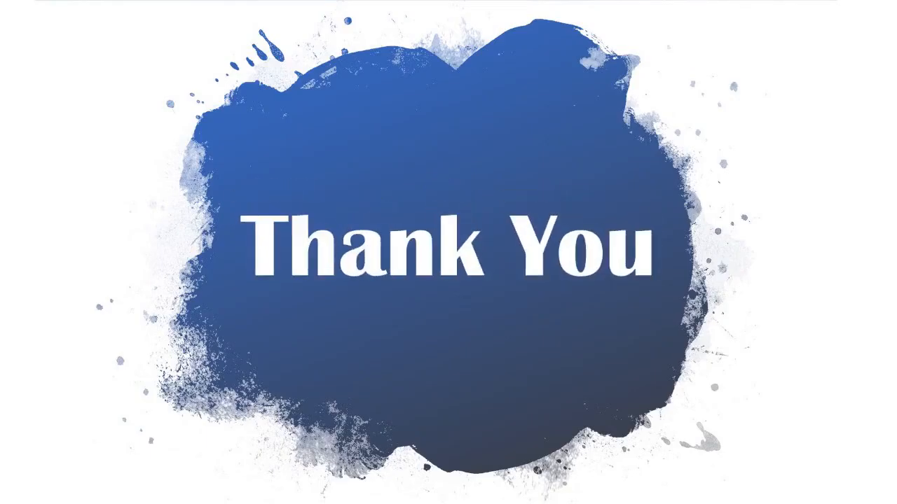